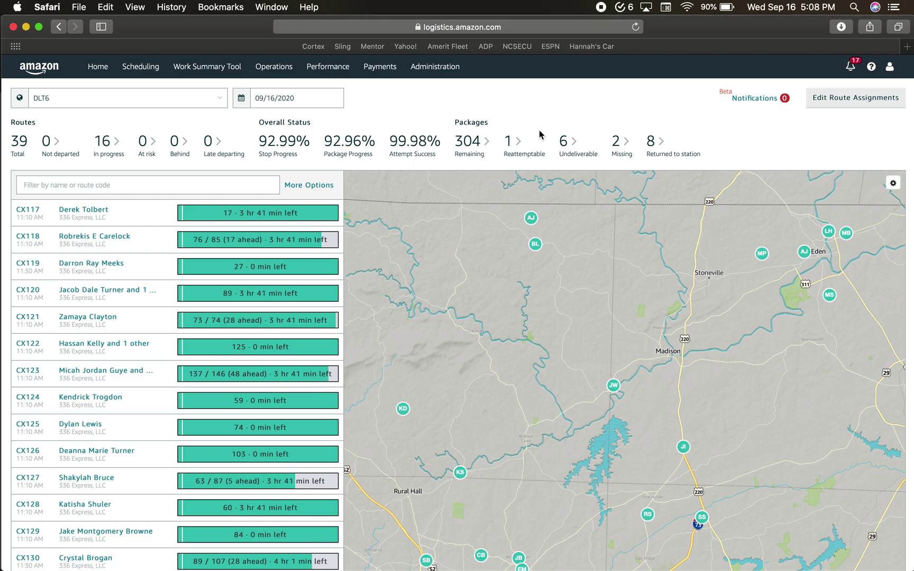
From Operations > Delivery, open the Kernersville (DLT6) Manager Dashboard for Wed 16-Sep via Edit Route Assignments
mouse_move(280, 67)
click(296, 83)
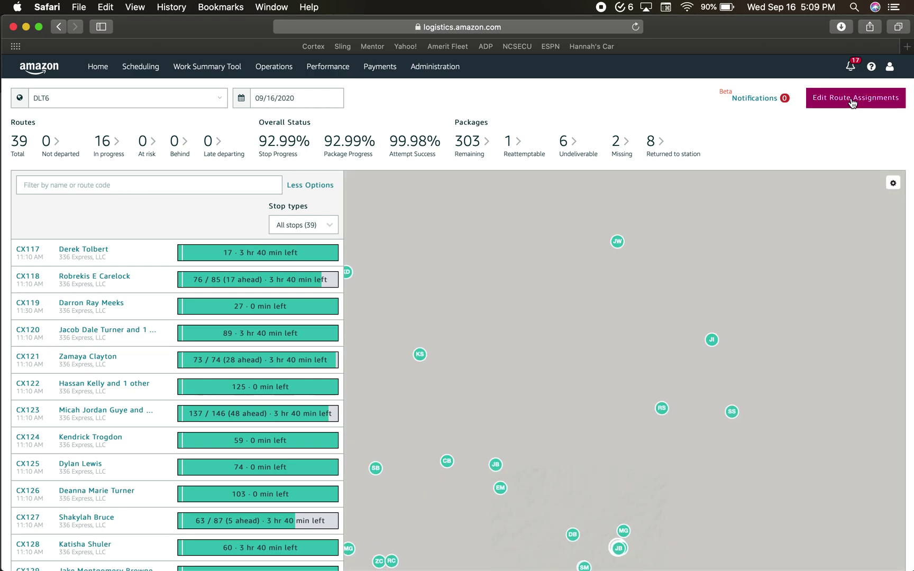
click(852, 102)
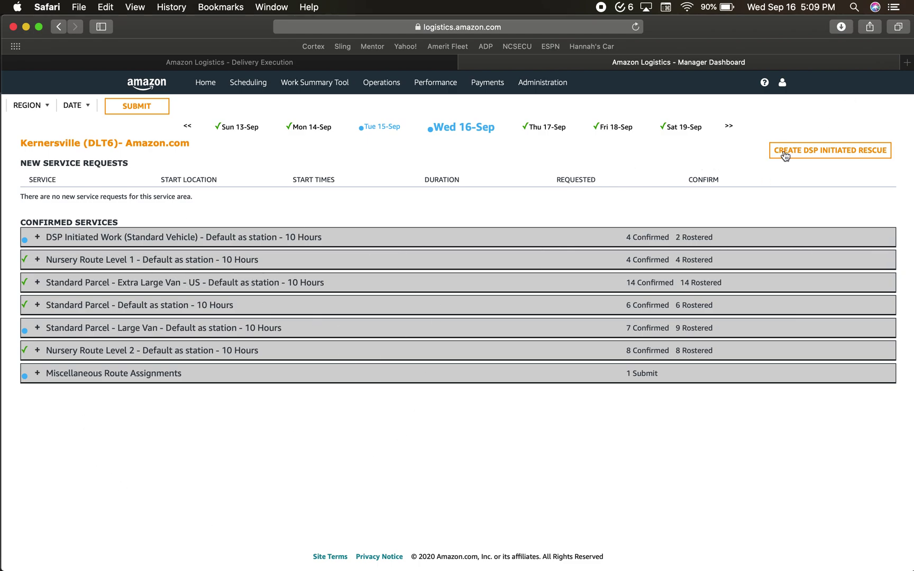
Start an unpaid DSP-initiated rescue block with Standard Vehicle service and start hour 17
click(817, 153)
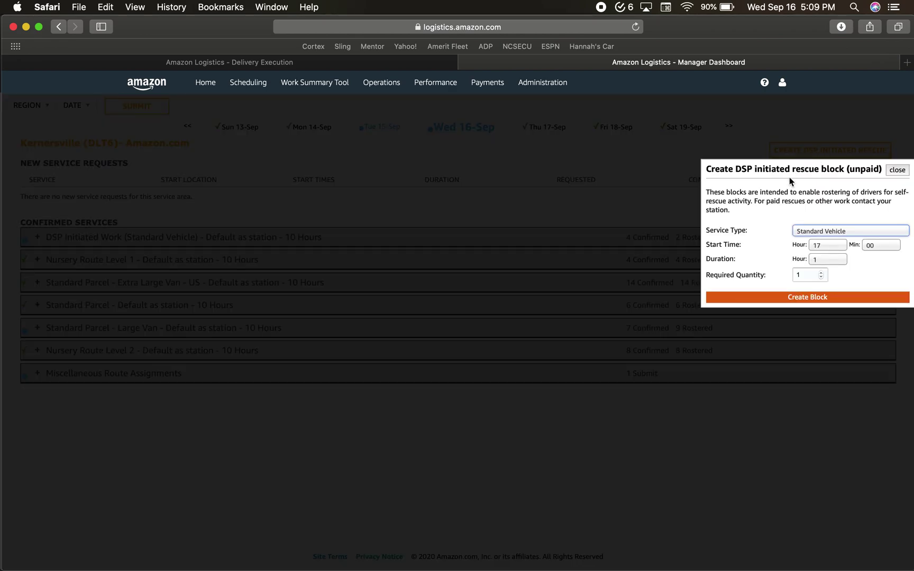
click(795, 232)
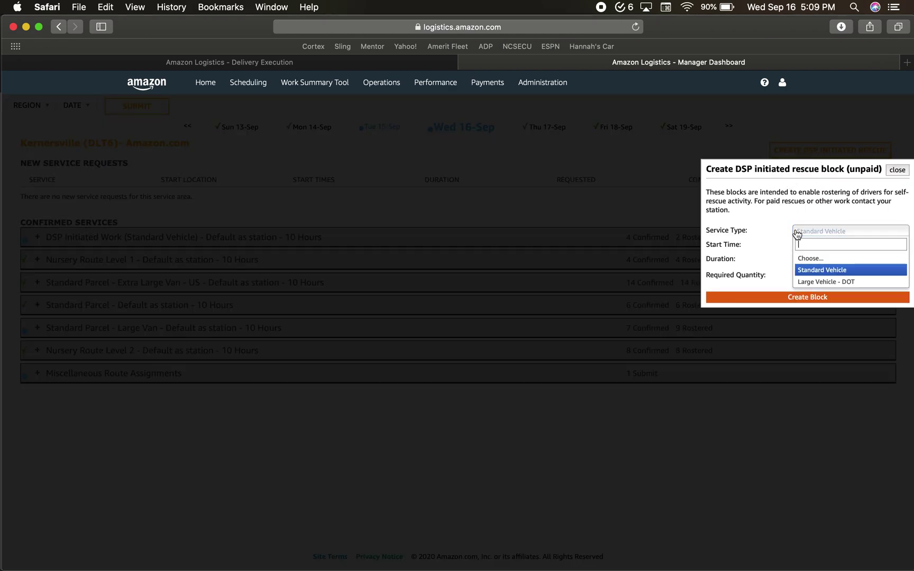
click(763, 245)
double_click(817, 245)
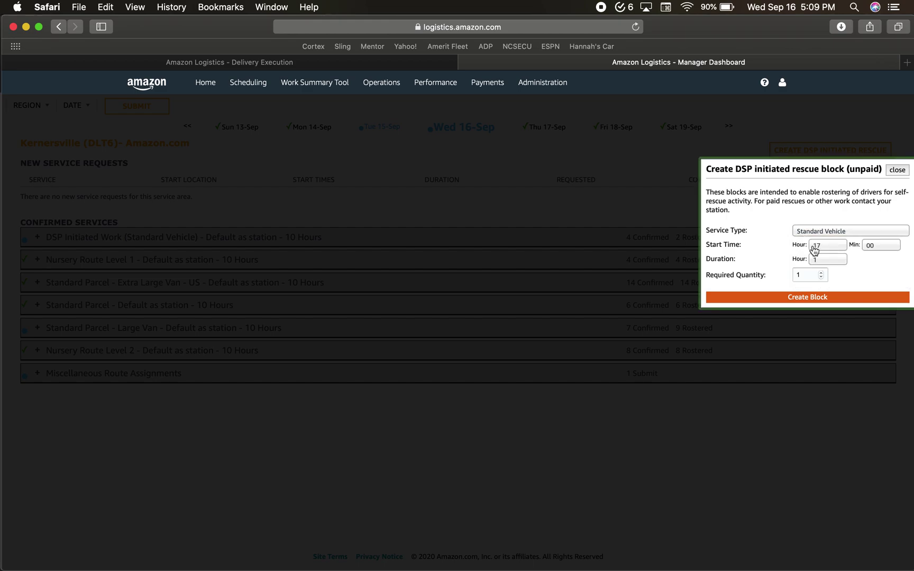
key(BackSpace)
text(17)
click(817, 246)
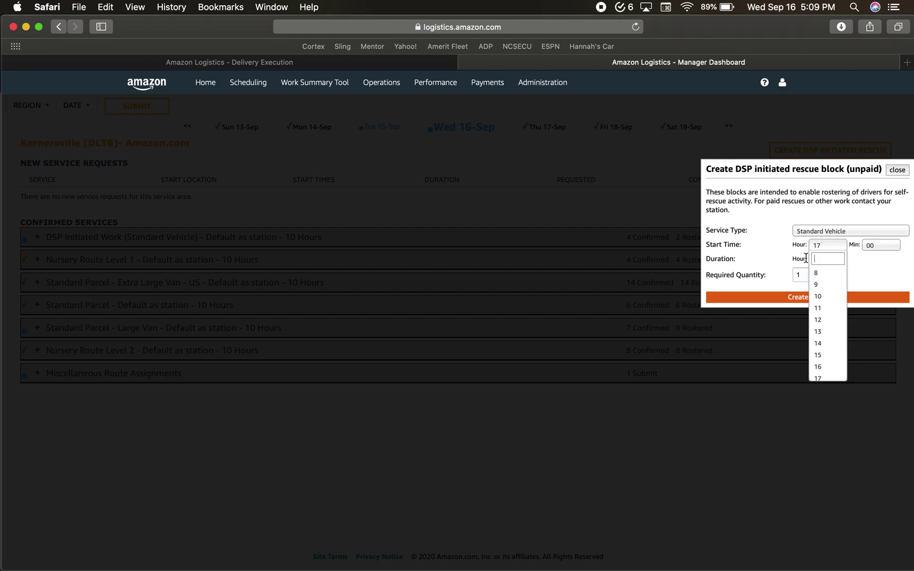
scroll(825, 286, up, 3)
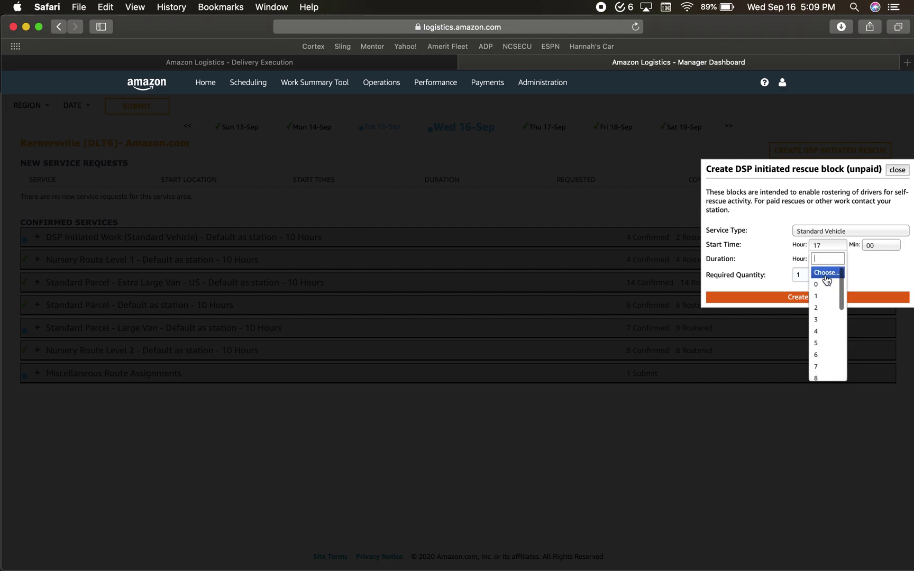
scroll(825, 289, down, 2)
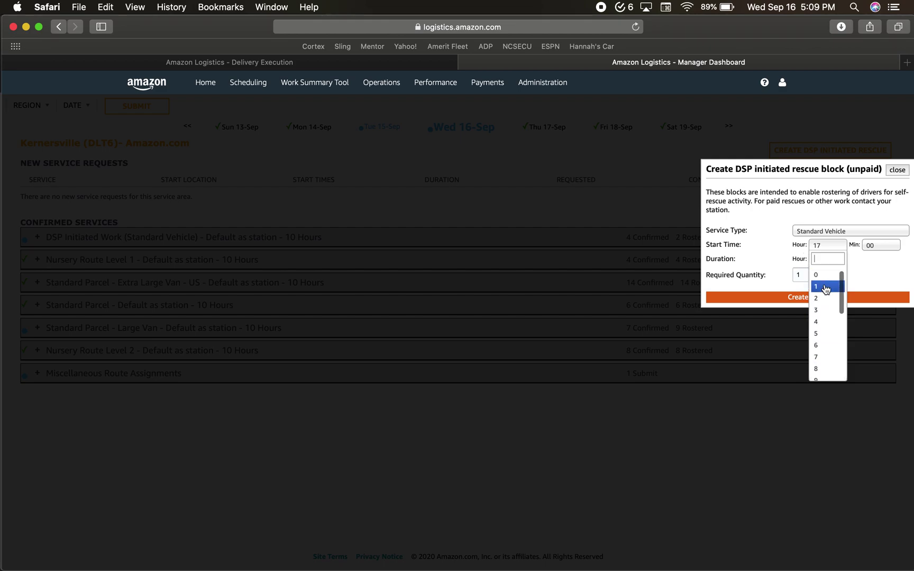
scroll(826, 289, down, 1)
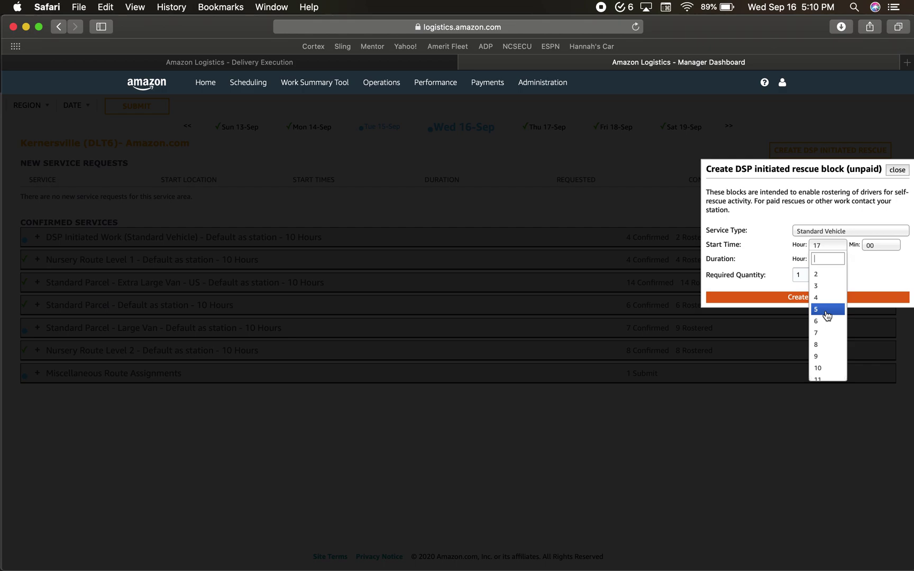
scroll(827, 316, down, 3)
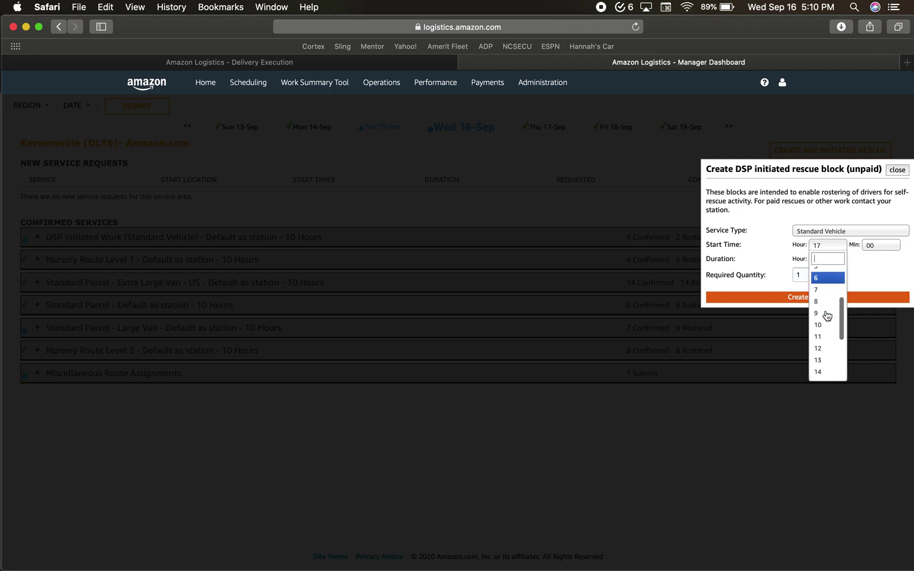
scroll(827, 317, down, 1)
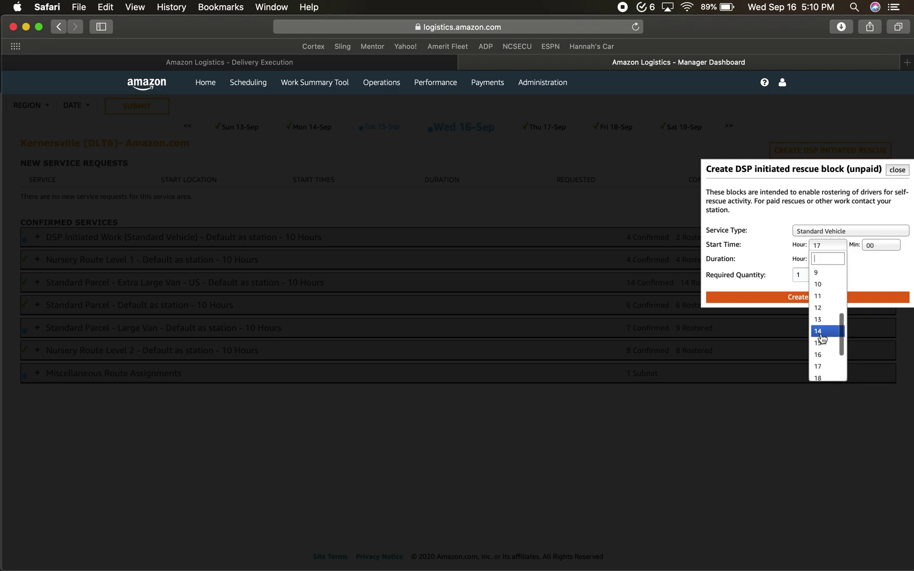
click(828, 372)
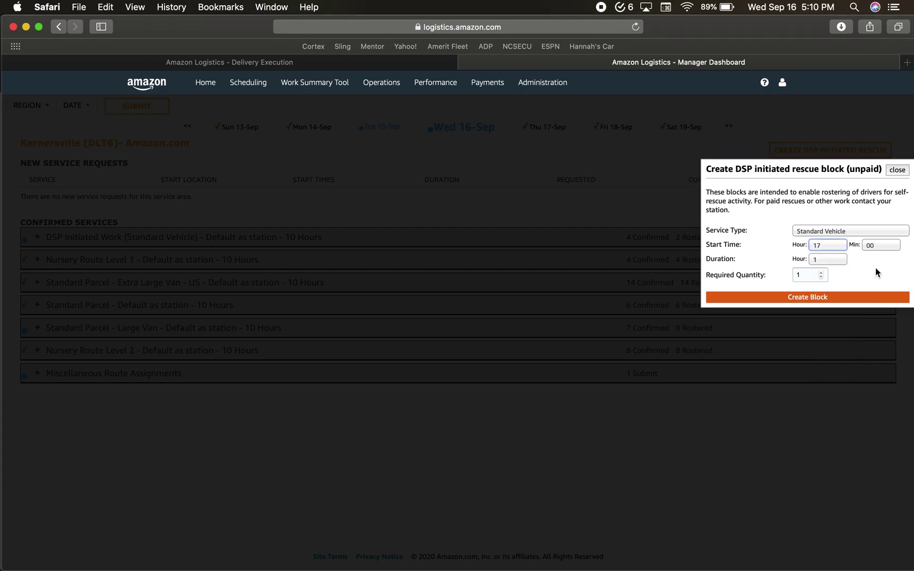
Choose 15 as the start minutes so the rescue block begins at 17:15
click(877, 247)
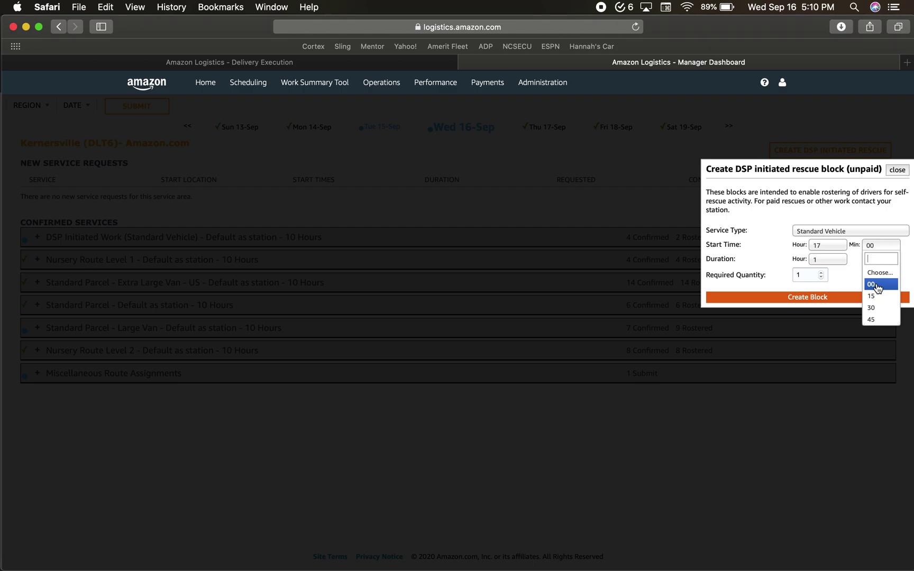
click(878, 297)
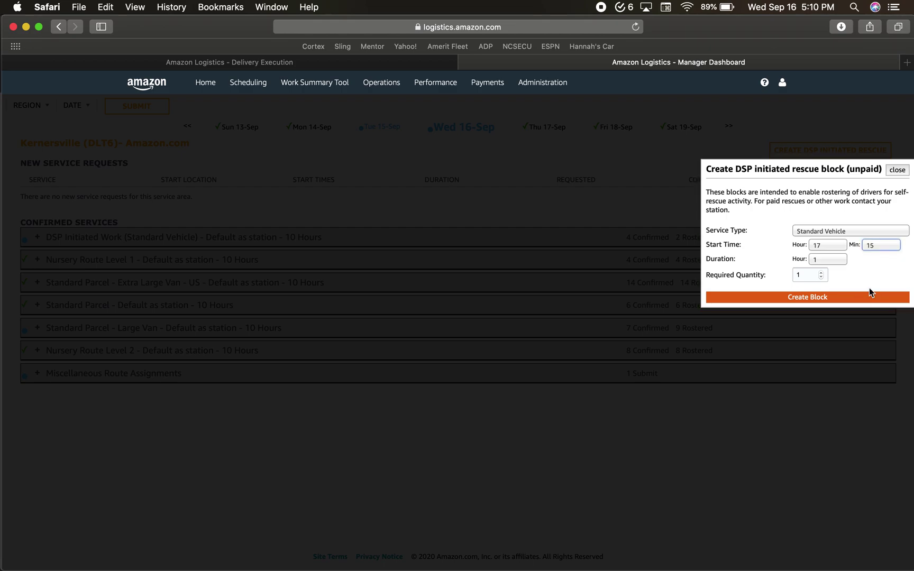
Set the block duration to 10 hours and keep the required driver quantity at 1
click(814, 263)
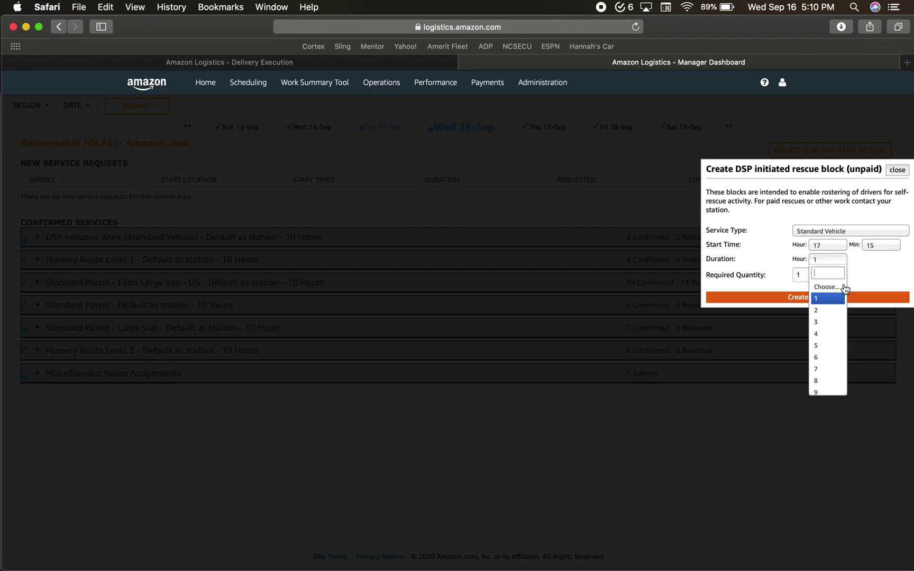
scroll(833, 328, down, 1)
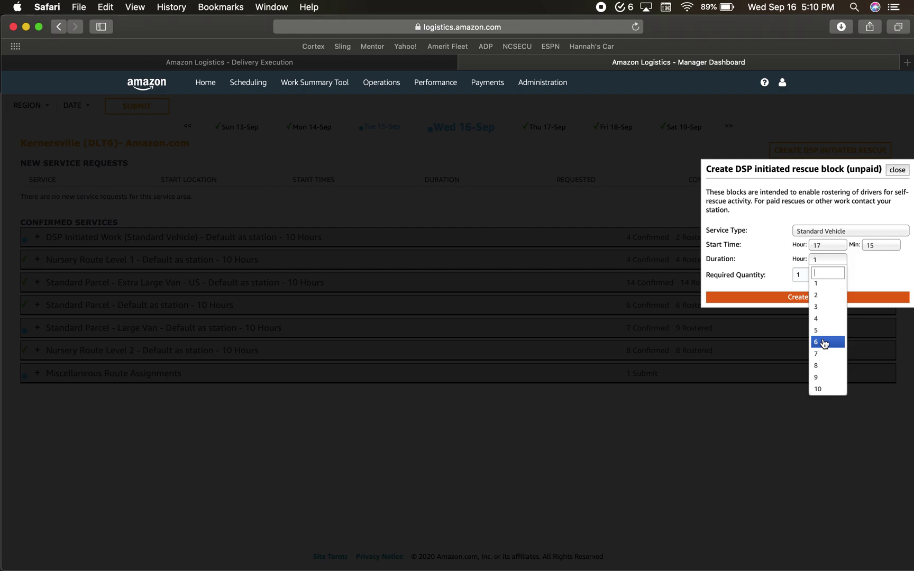
click(826, 390)
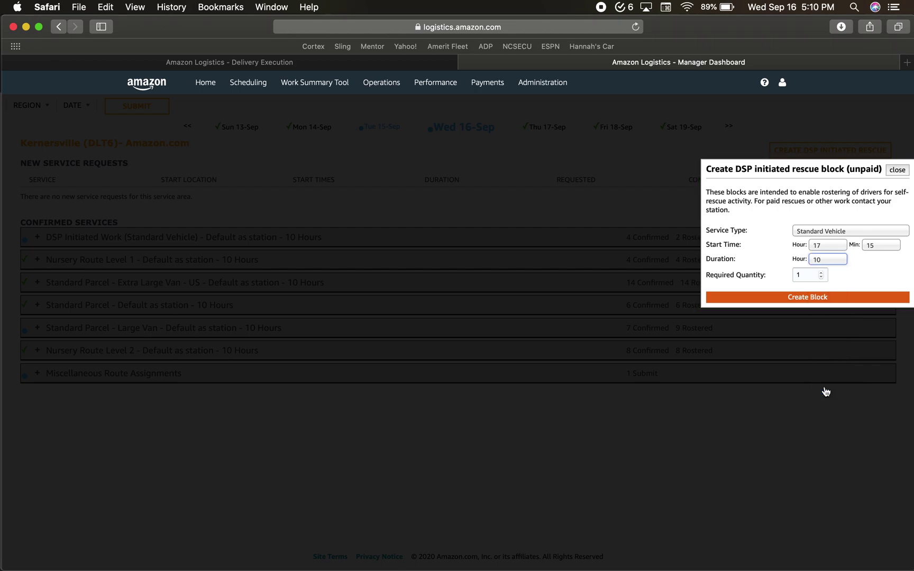
click(821, 272)
click(821, 272)
click(821, 273)
click(821, 273)
Create the 17:15 block and expand DSP Initiated Work to reveal the 5:15 pm slot
click(820, 298)
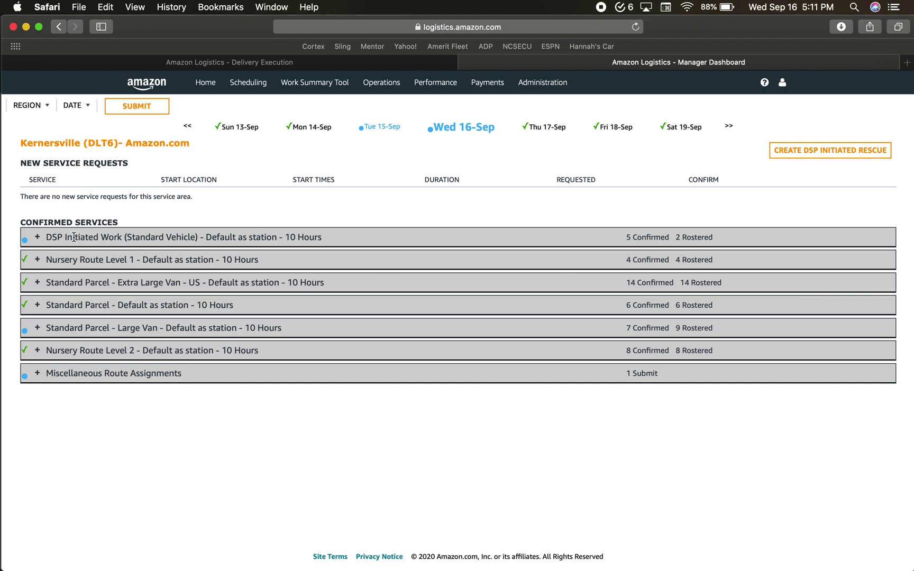
drag(48, 235, 121, 234)
click(188, 210)
click(38, 238)
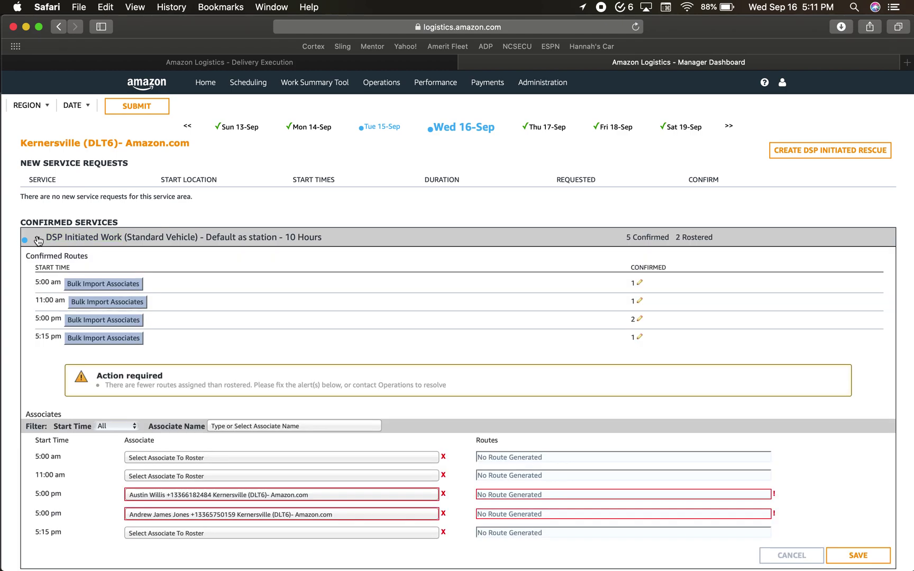
scroll(255, 315, down, 4)
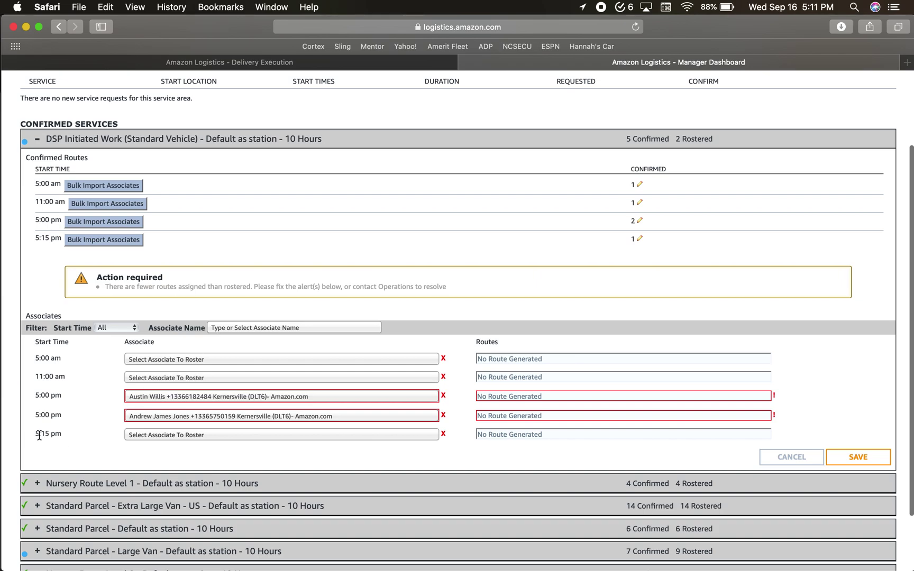
Pick an associate in the 5:15 pm Select Associate To Roster list and save the roster
click(148, 435)
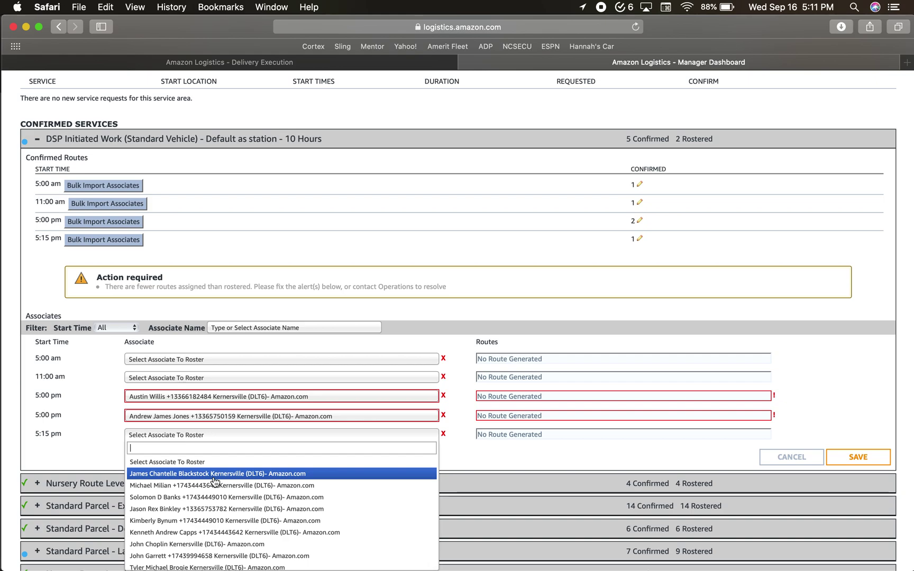
scroll(206, 479, down, 3)
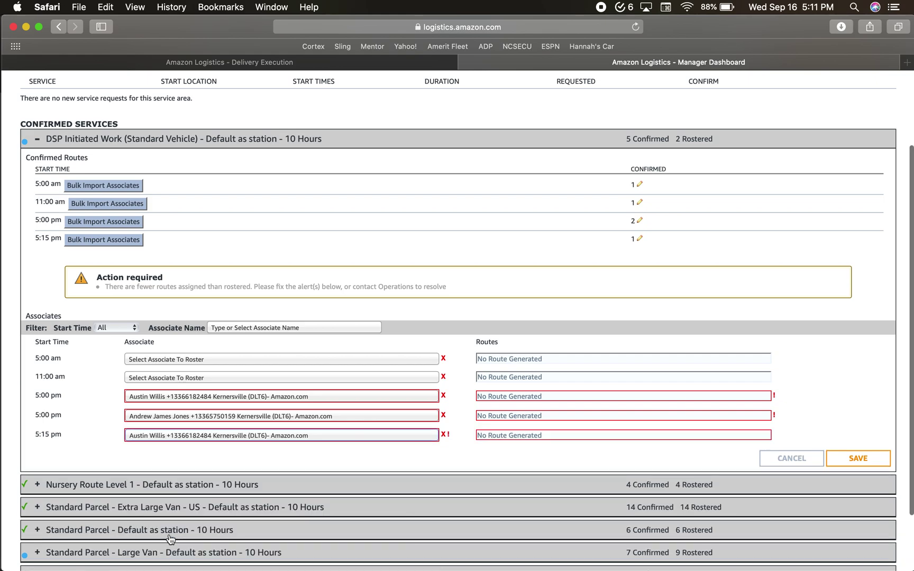
click(170, 537)
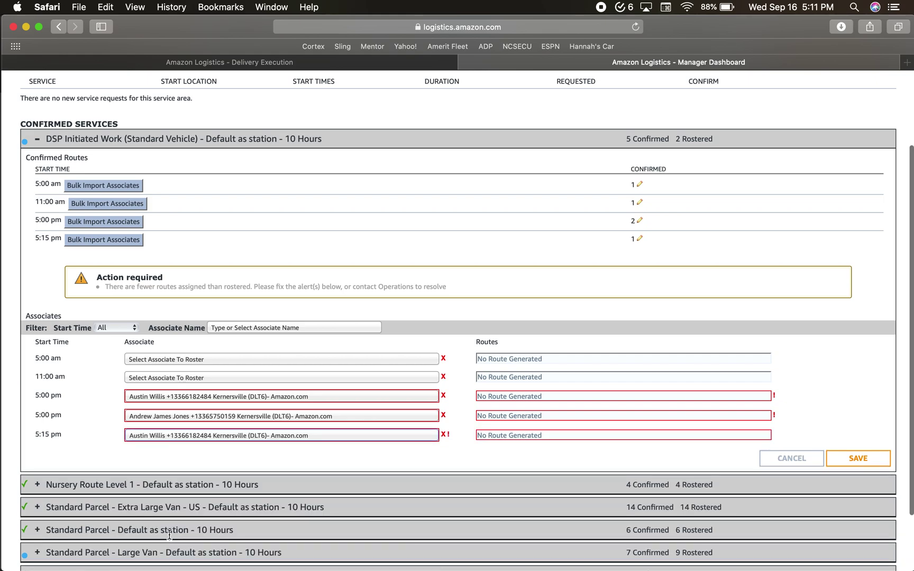
click(857, 459)
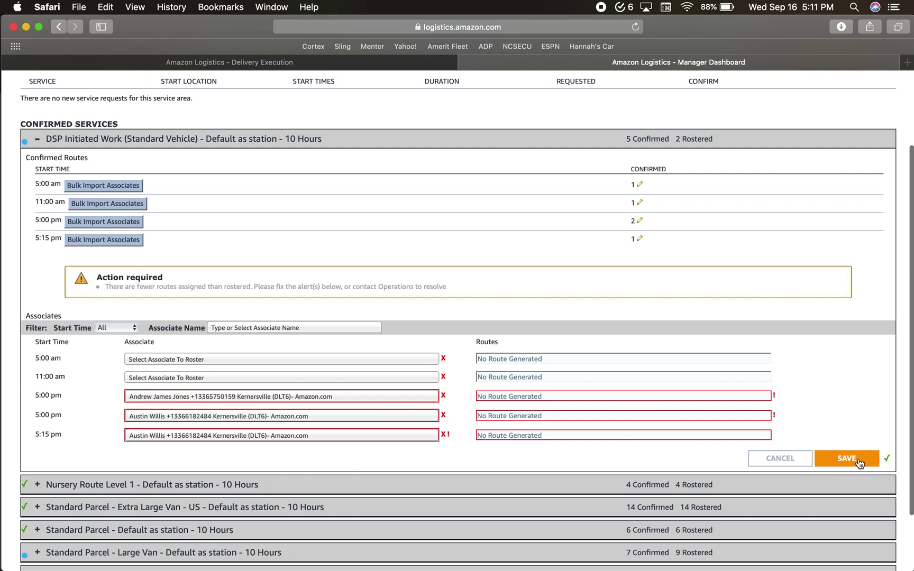